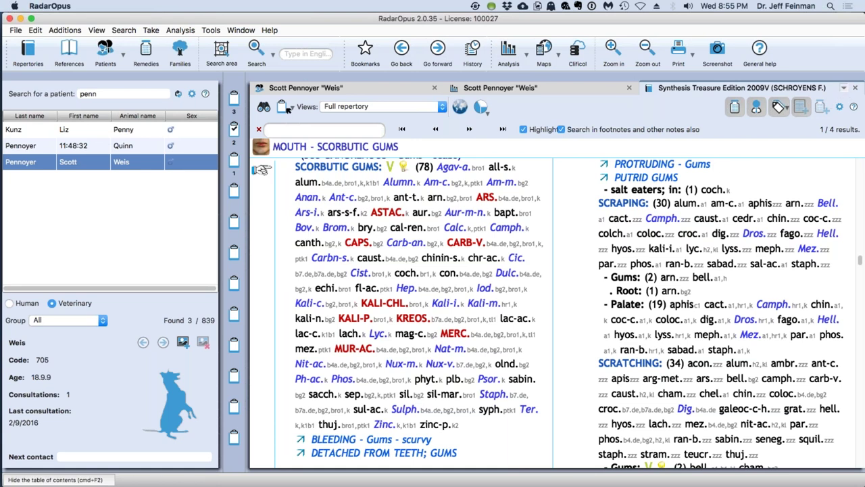
Switch to Boenninghausen's Repertory and open its Mouth chapter in the navigation window
click(843, 88)
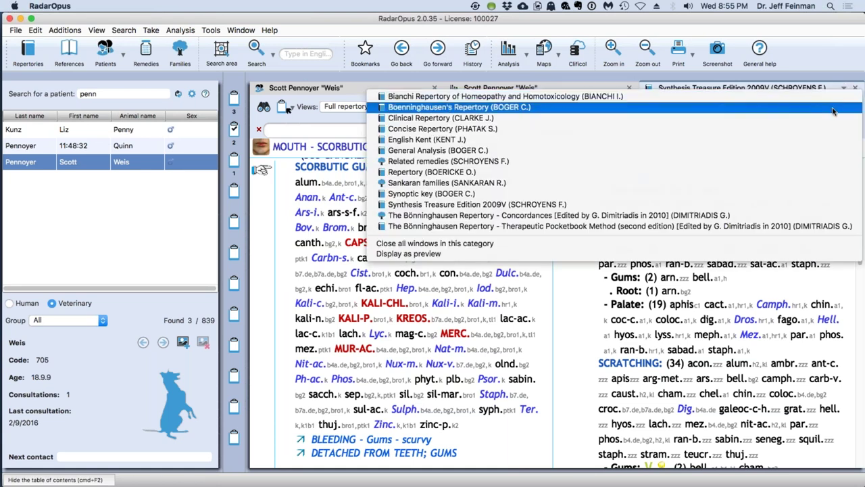
click(833, 111)
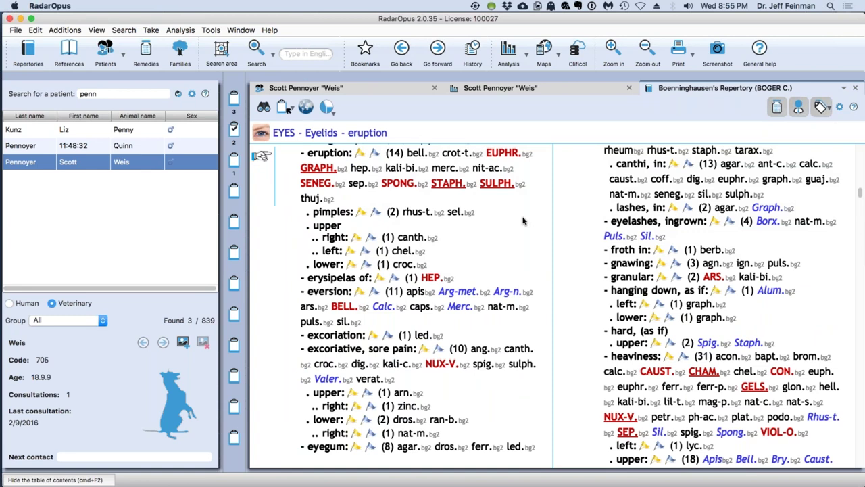
double_click(523, 220)
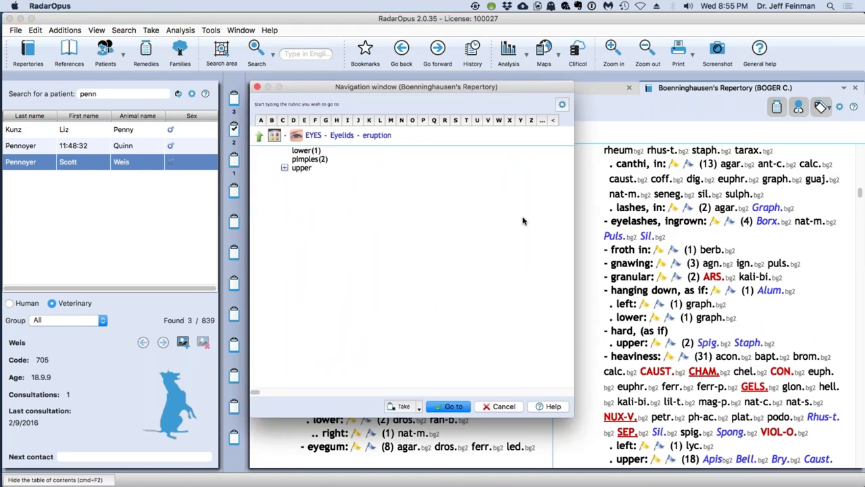
key(BackSpace)
key(BackSpace)
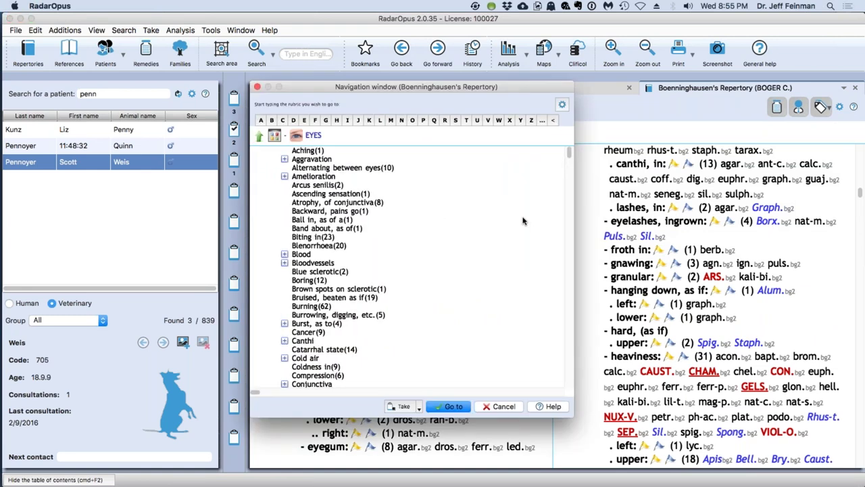
key(BackSpace)
text(mou)
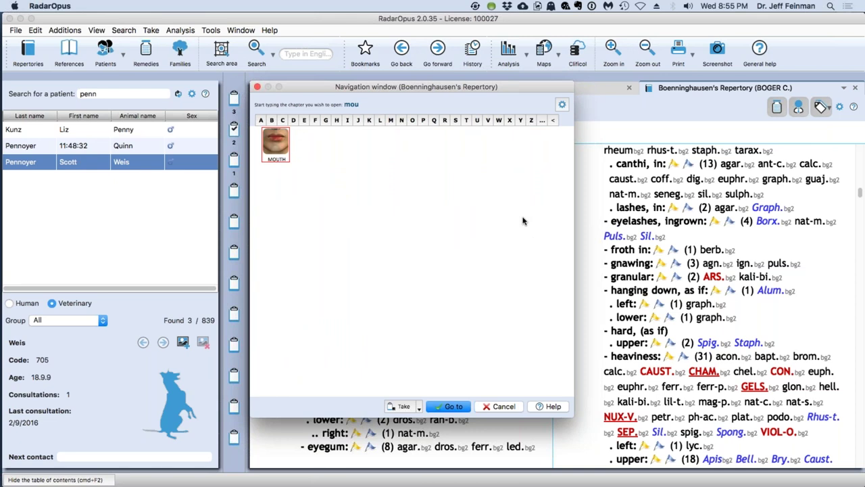
key(Return)
Search the Mouth chapter for rubrics starting with "sc", clear the search and close the navigation window
text(sc)
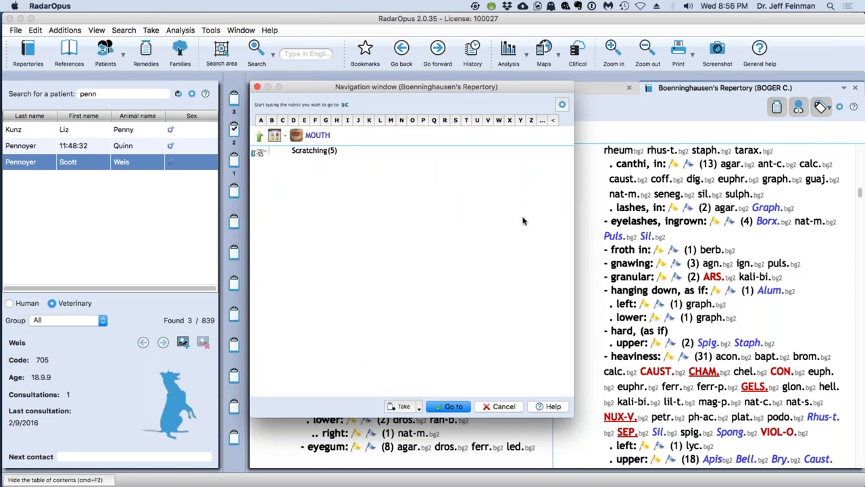
key(BackSpace)
key(BackSpace)
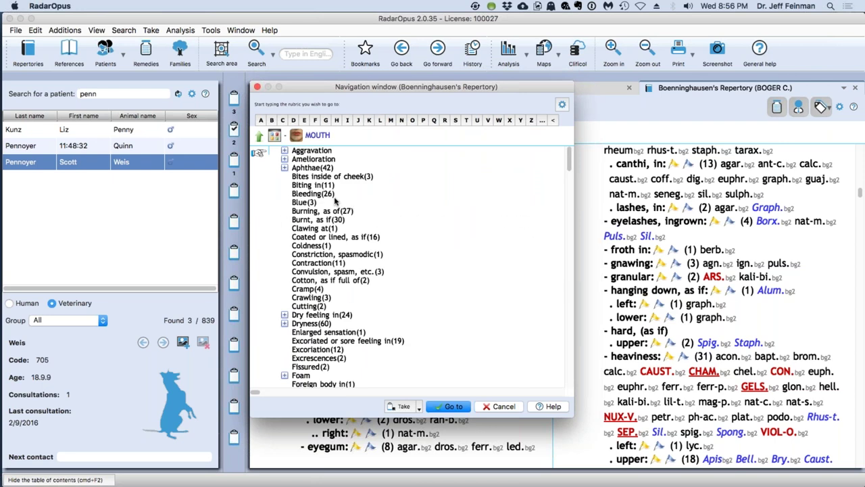
key(Escape)
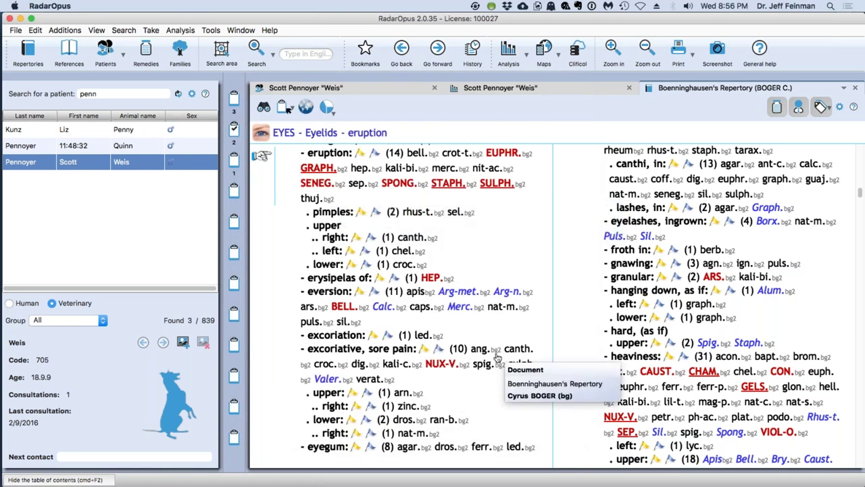
key(Return)
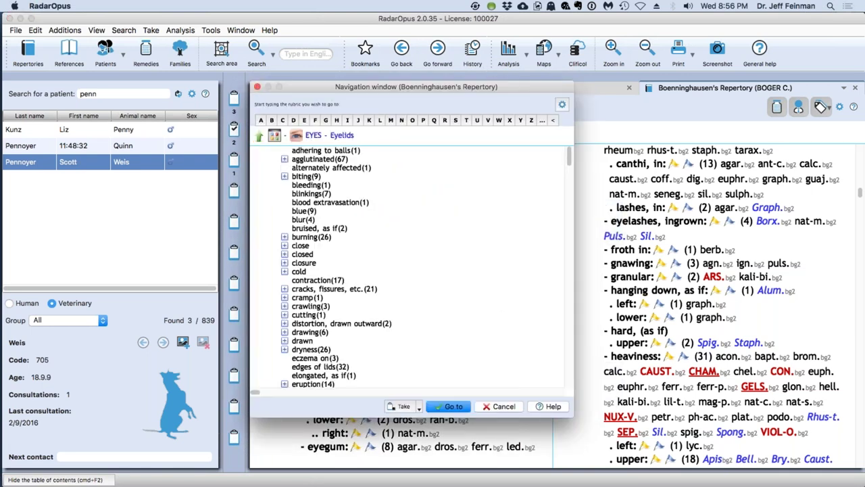
key(BackSpace)
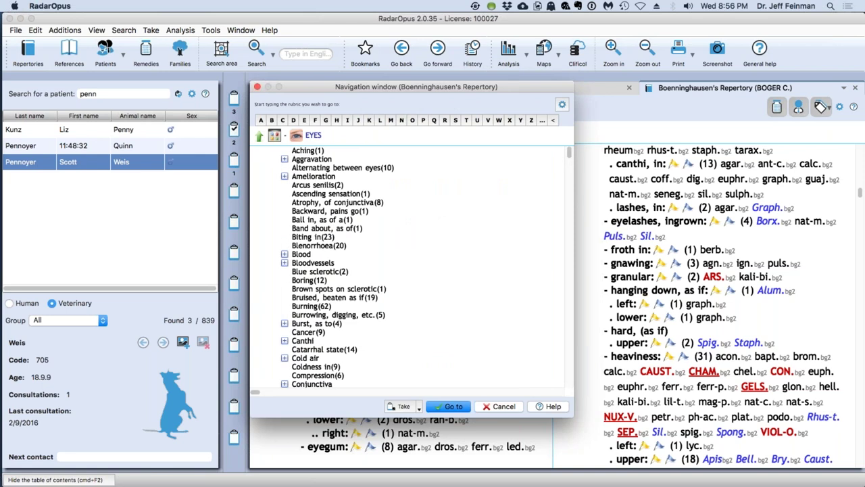
key(Escape)
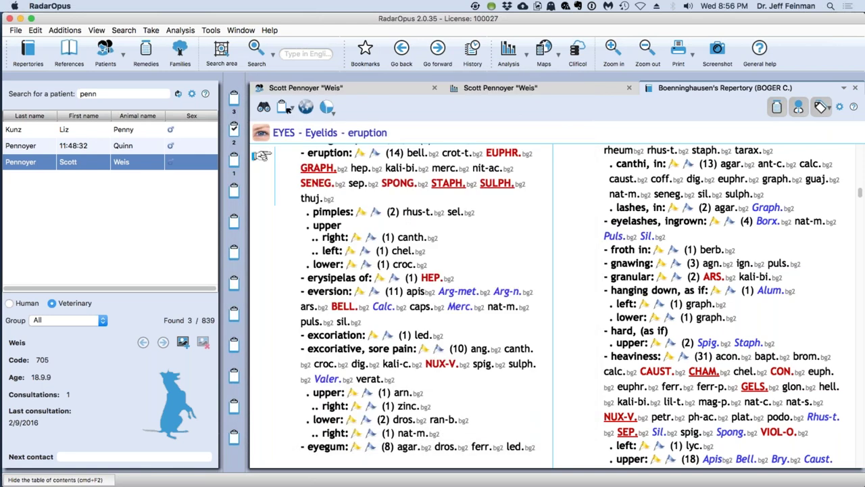
Find the Raw rubric in the Mouth chapter of Boenninghausen's Repertory and go to it
text(mout)
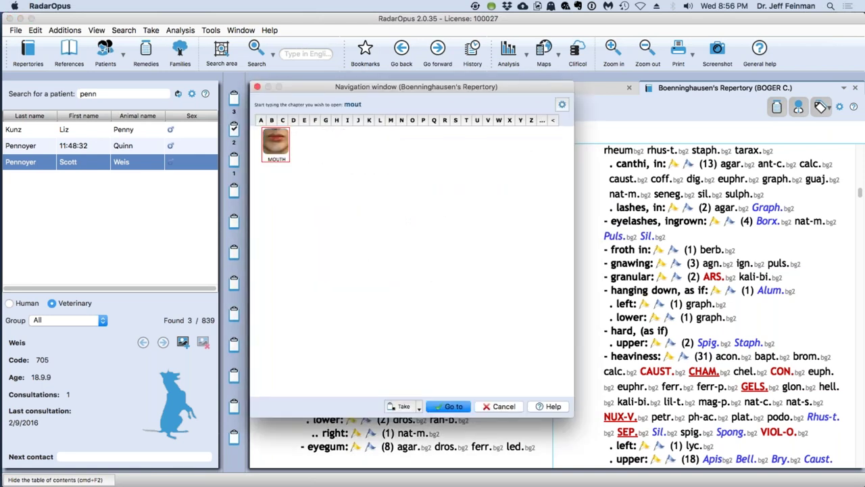
key(Return)
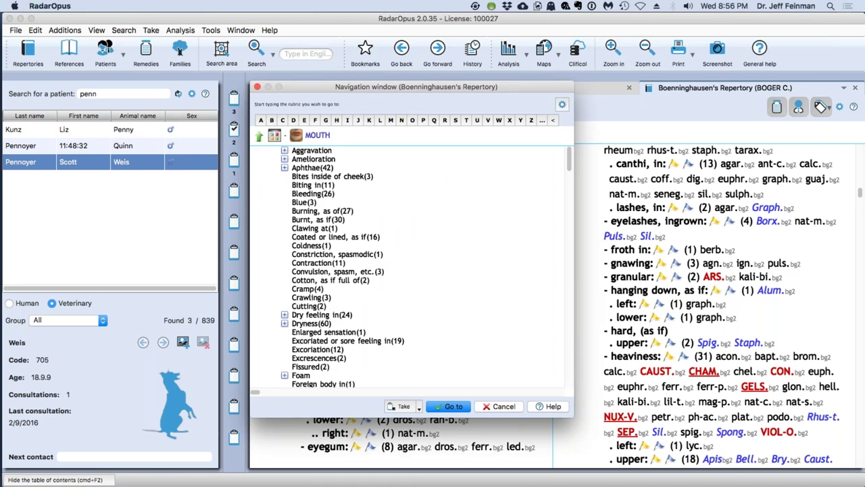
scroll(382, 356, down, 5)
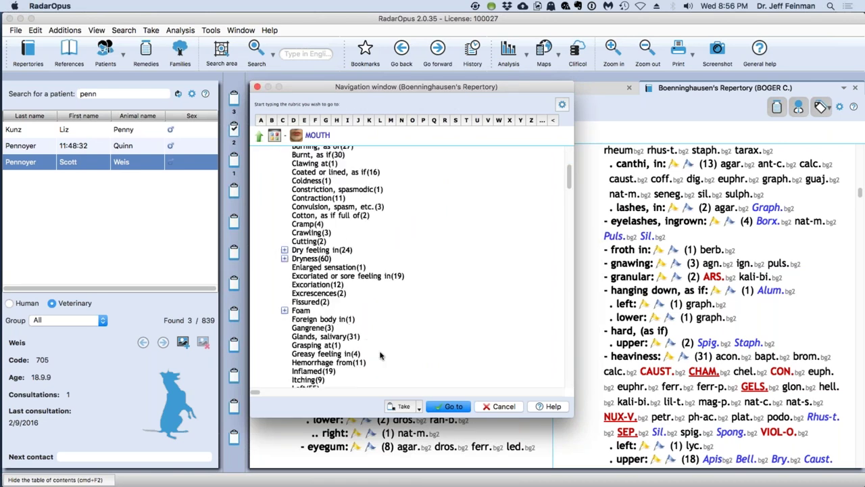
scroll(382, 357, down, 3)
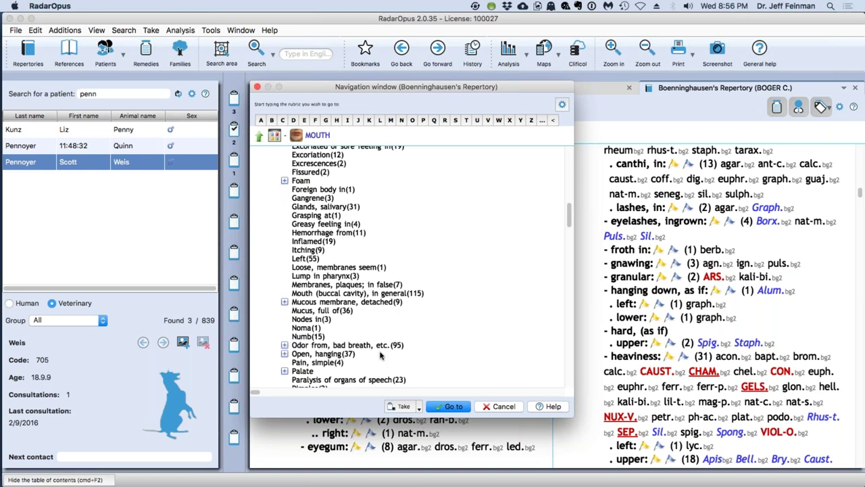
scroll(380, 356, down, 3)
scroll(381, 356, down, 3)
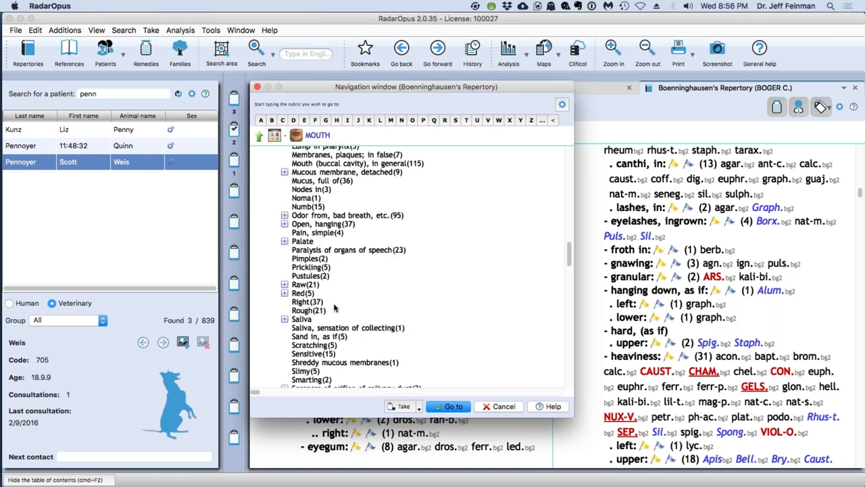
click(283, 284)
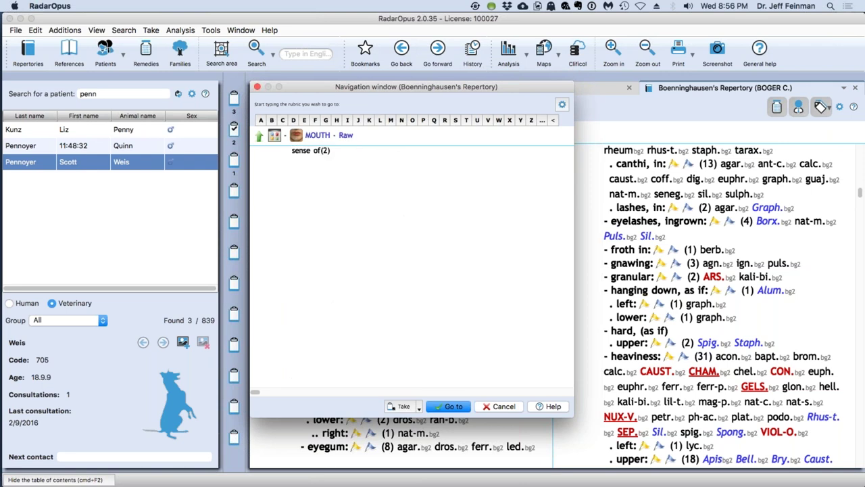
key(Return)
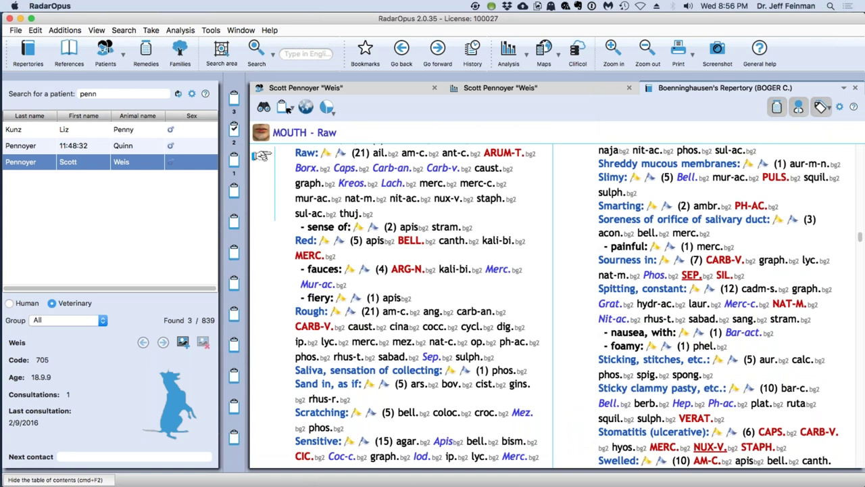
Look through the Mouth chapter's full rubric list and preview the remedies of Stomatitis (ulcerative)
click(261, 156)
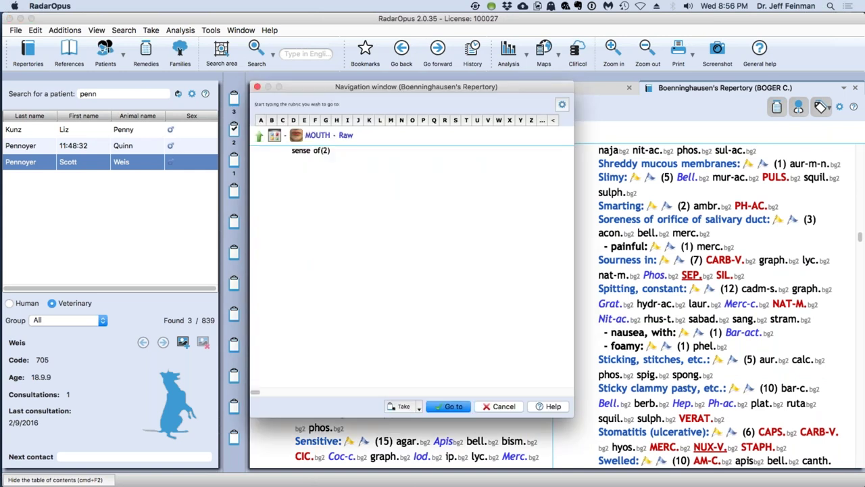
key(BackSpace)
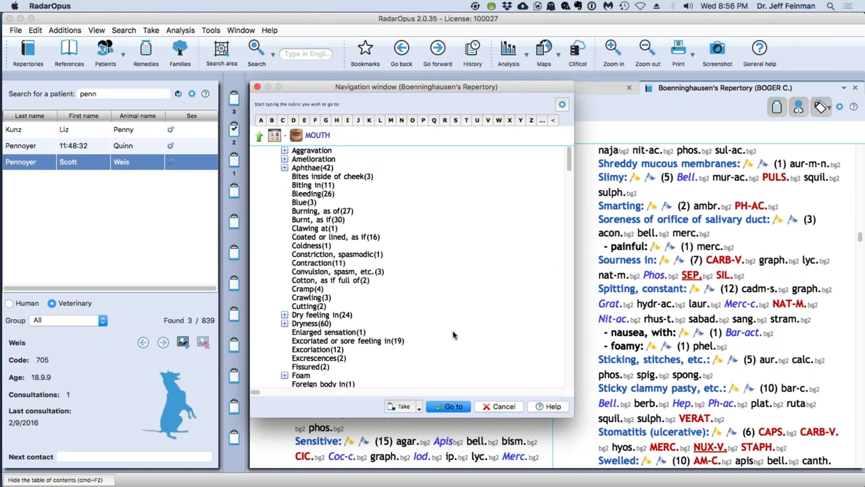
scroll(453, 334, down, 3)
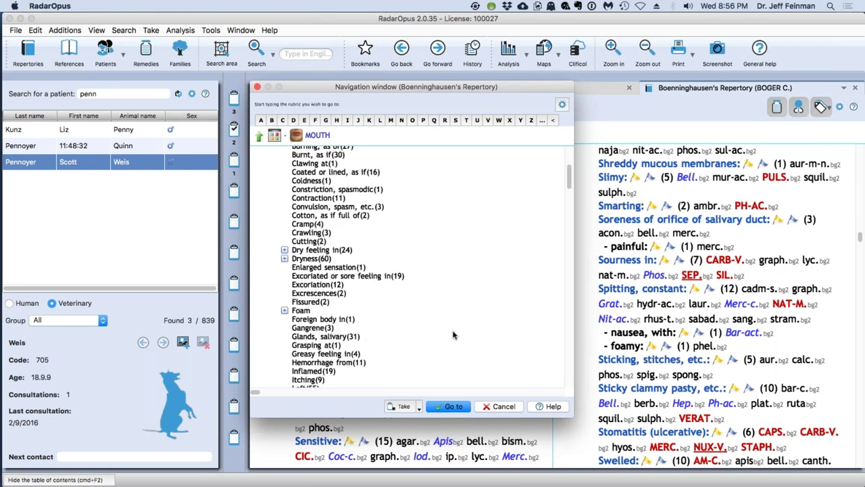
scroll(453, 334, down, 3)
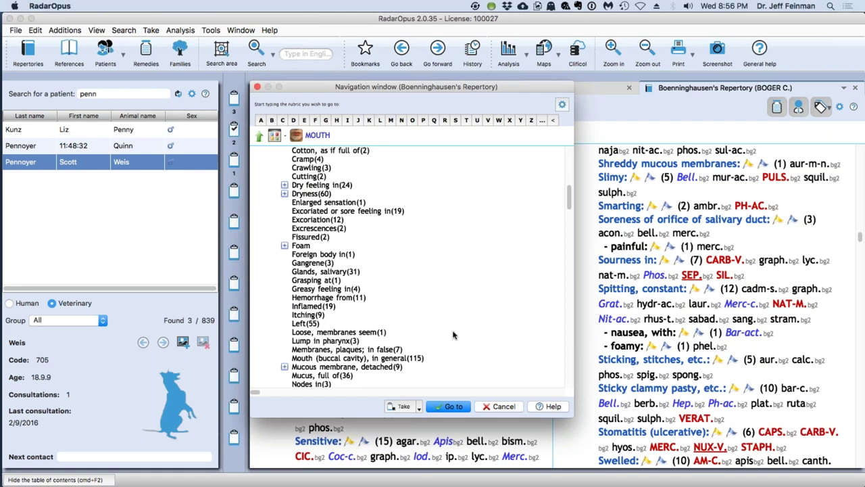
scroll(453, 334, down, 6)
scroll(453, 334, down, 3)
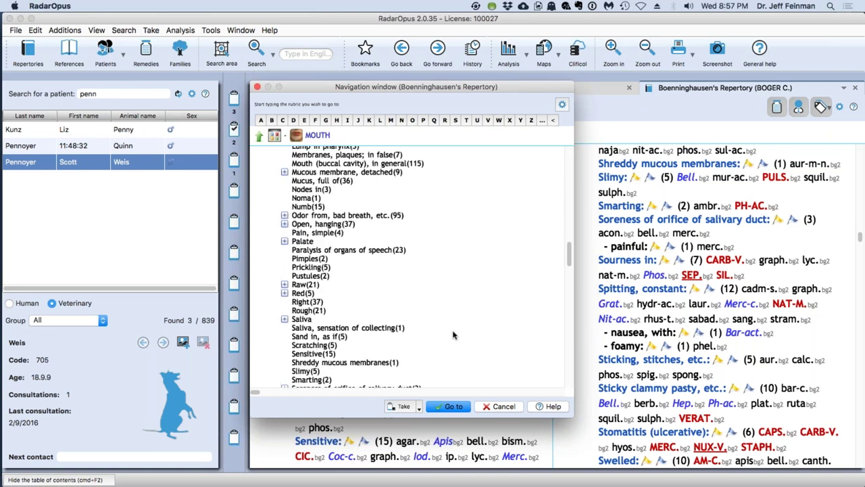
scroll(453, 334, down, 3)
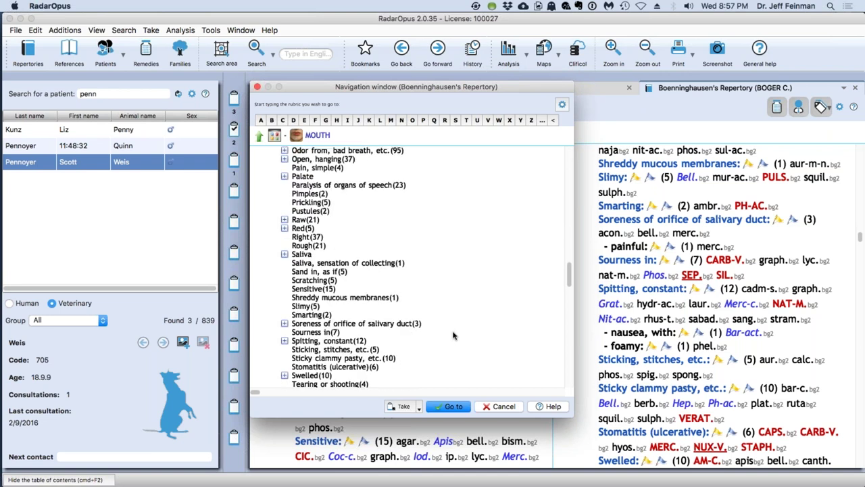
scroll(452, 334, down, 6)
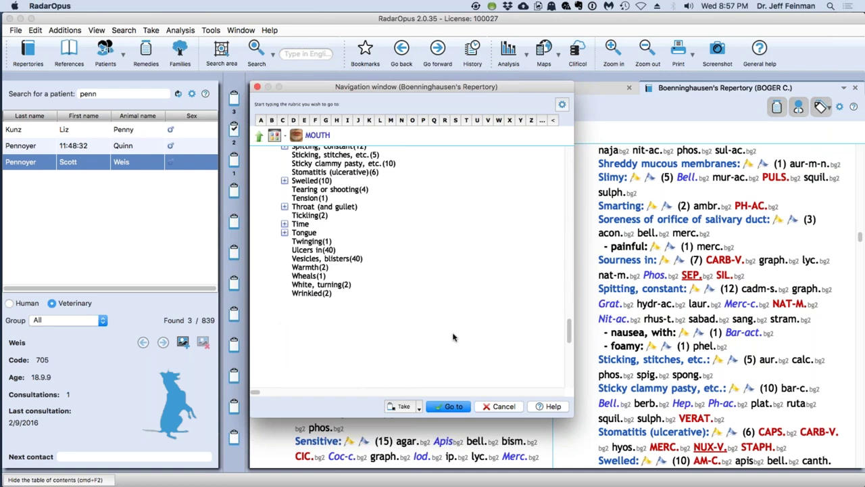
scroll(452, 337, up, 1)
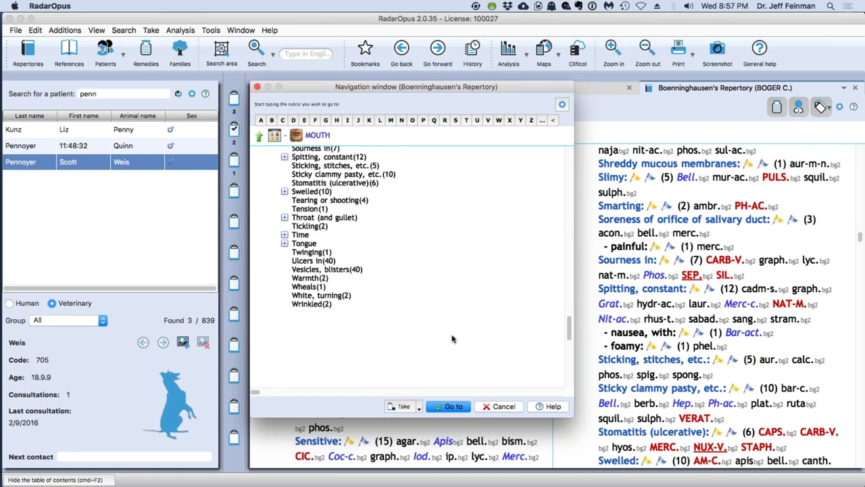
scroll(453, 339, up, 3)
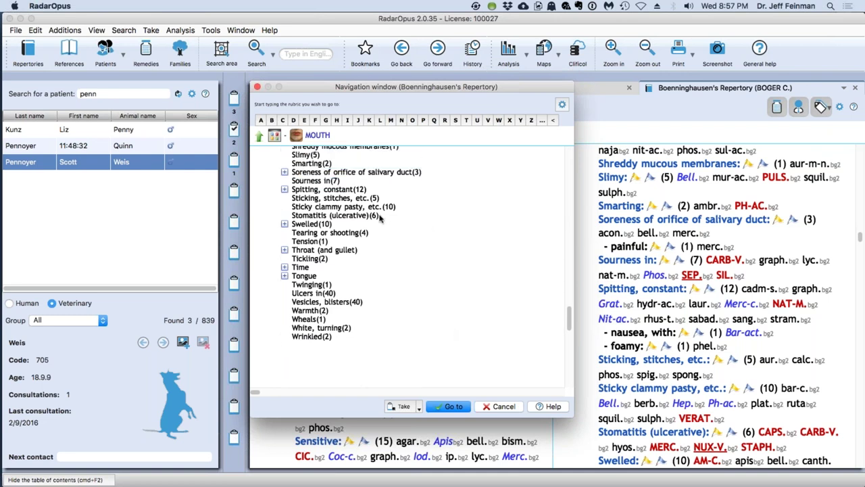
mouse_move(372, 220)
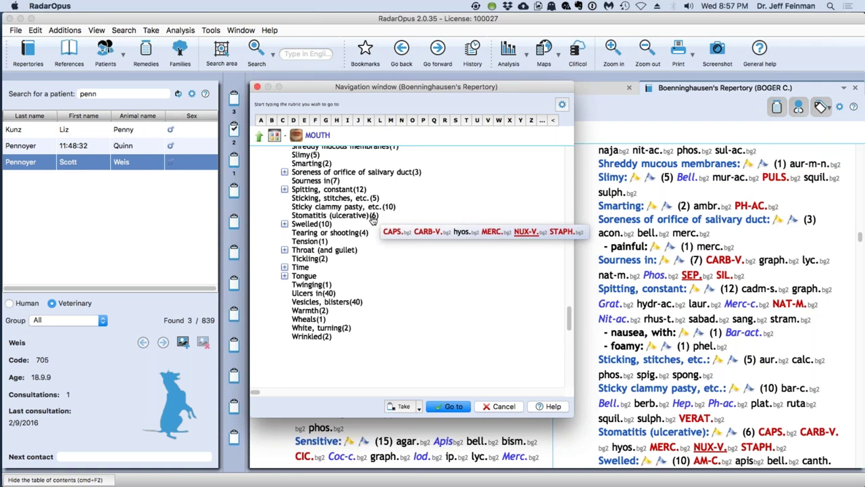
key(Escape)
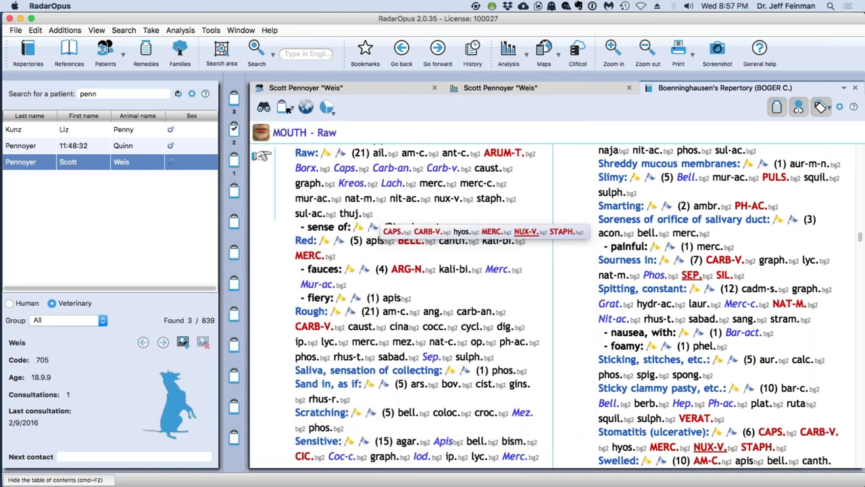
Search the Mouth chapter for "sto" and go to the Stomatitis (ulcerative) rubric
click(372, 224)
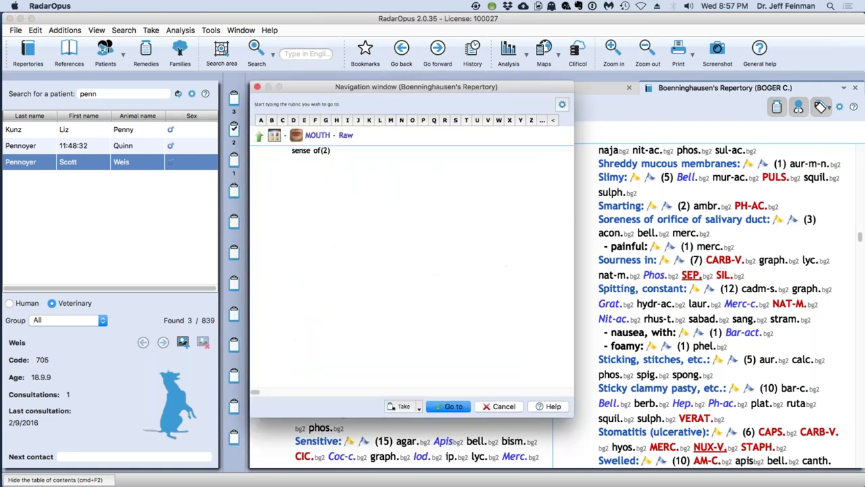
key(BackSpace)
text(sto)
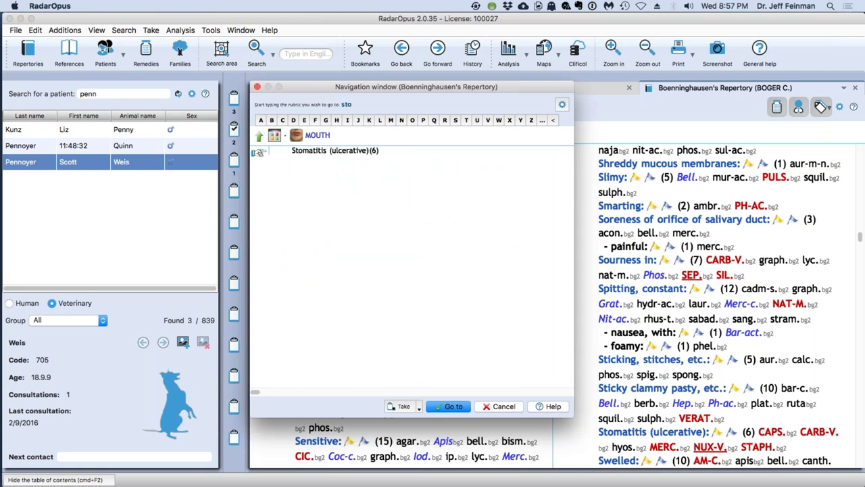
key(Return)
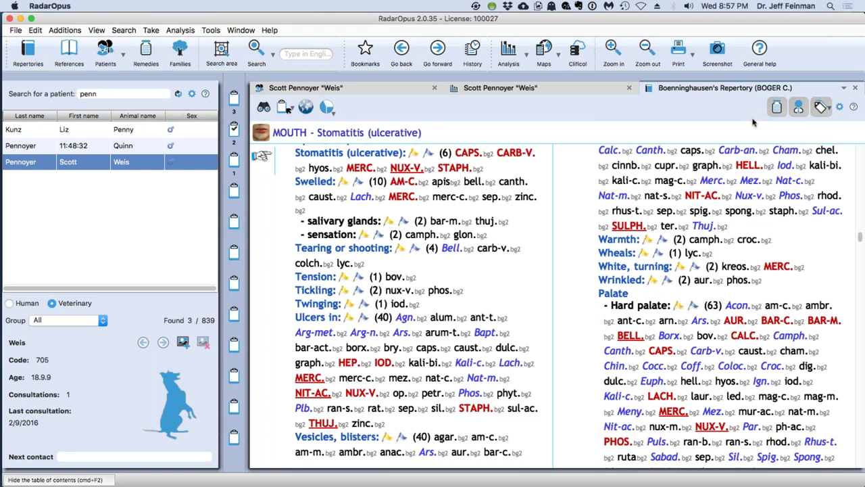
Switch back to Synthesis Treasure Edition 2009V and check a remedy's source reference in the Scorbutic Gums rubric
click(846, 90)
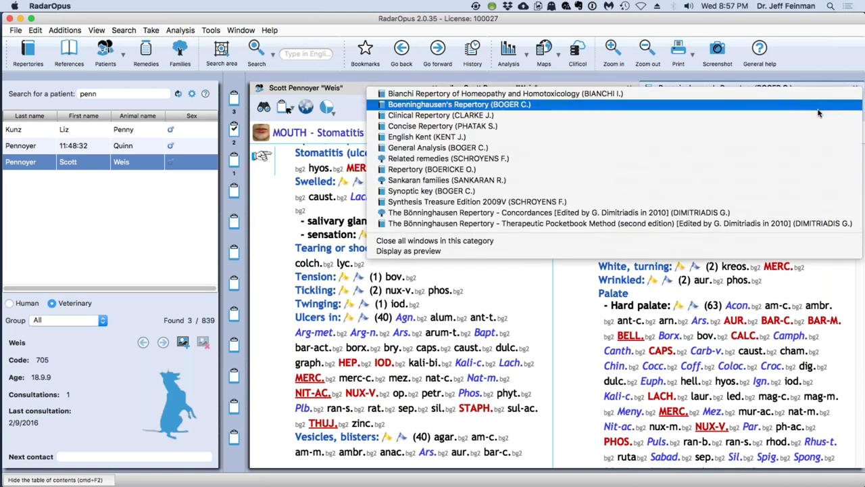
click(784, 201)
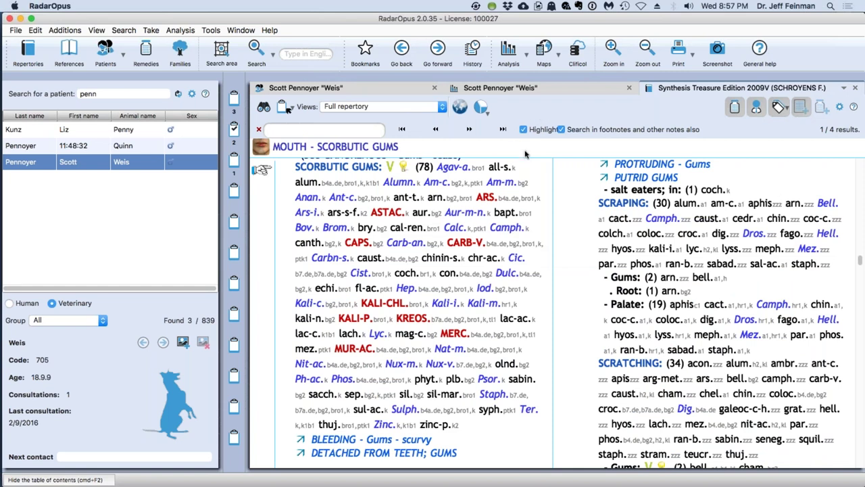
mouse_move(550, 207)
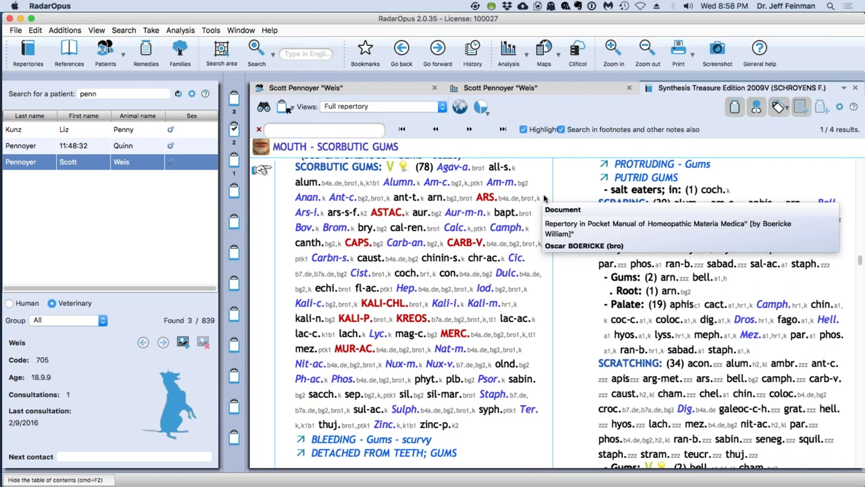
Find the Loquacity rubric in the Mind chapter of Synthesis Treasure Edition 2009V and go to it
click(575, 51)
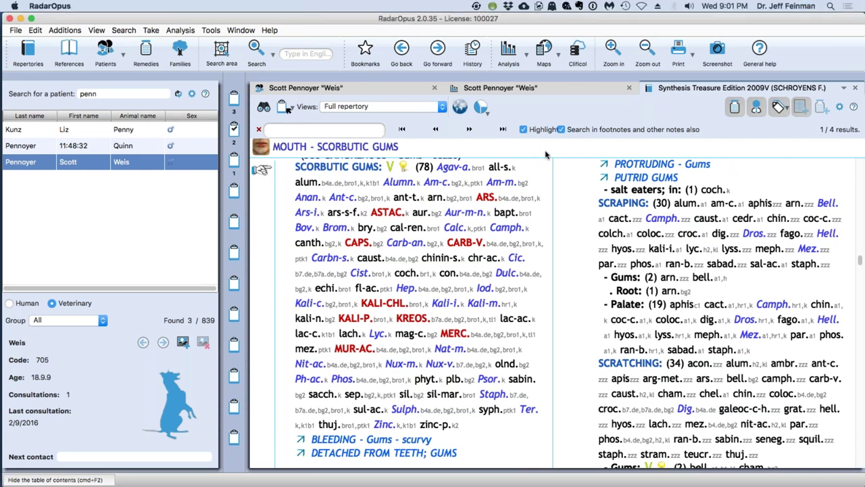
text(mind)
key(Return)
text(lo)
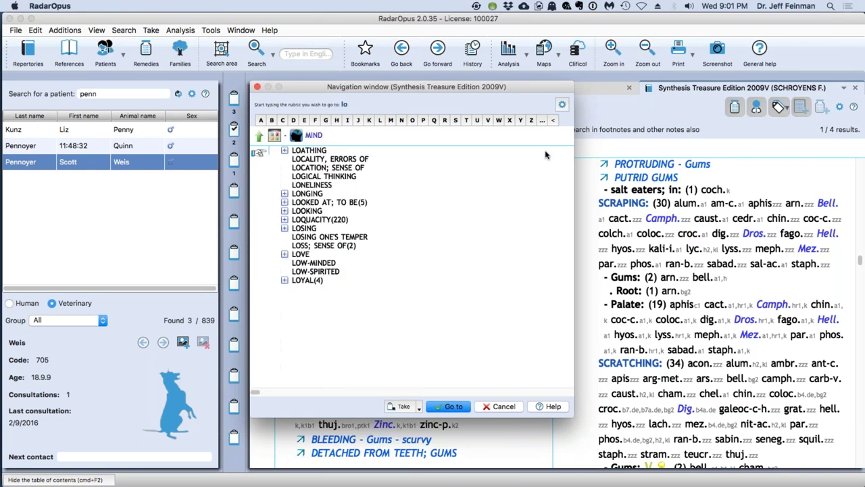
key(Down)
key(Down)
key(Down)
key(Down)
key(Down)
key(Down)
key(Down)
key(Down)
key(Down)
key(Down)
key(Down)
key(Down)
key(Down)
key(Down)
click(284, 223)
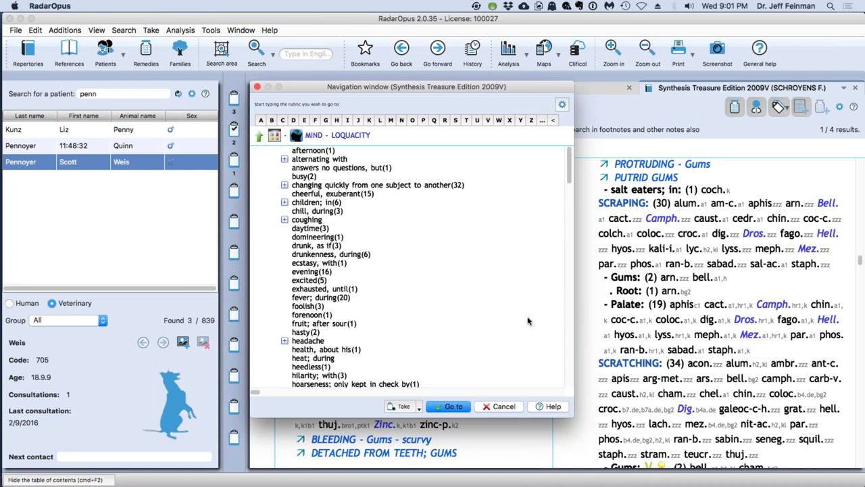
key(Return)
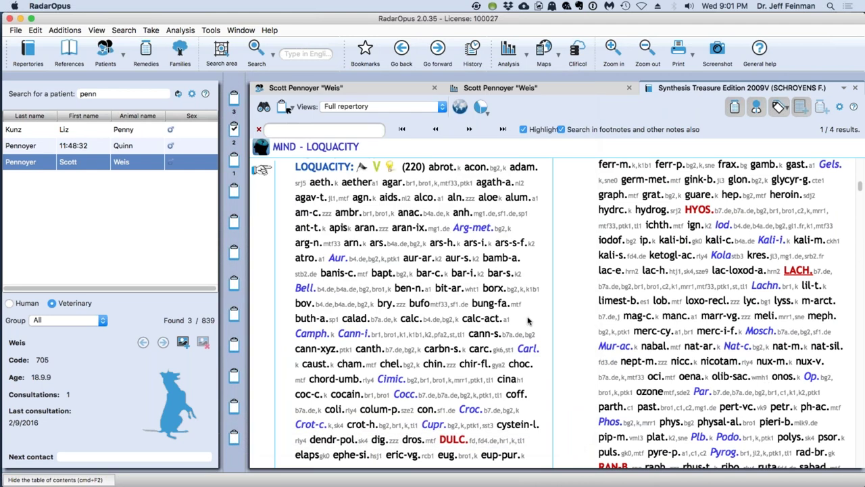
Look through the Loquacity rubric's remedies and cross-references, and check the full name of the remedy abbreviated cina
scroll(515, 343, down, 5)
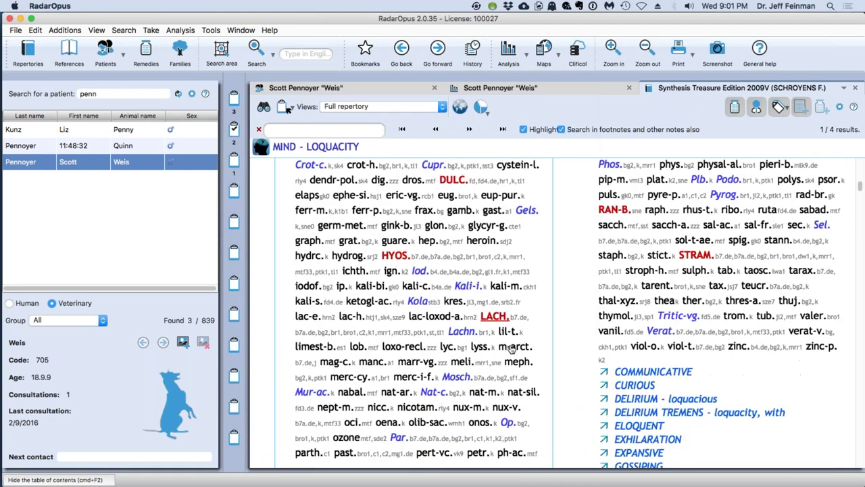
scroll(512, 347, down, 1)
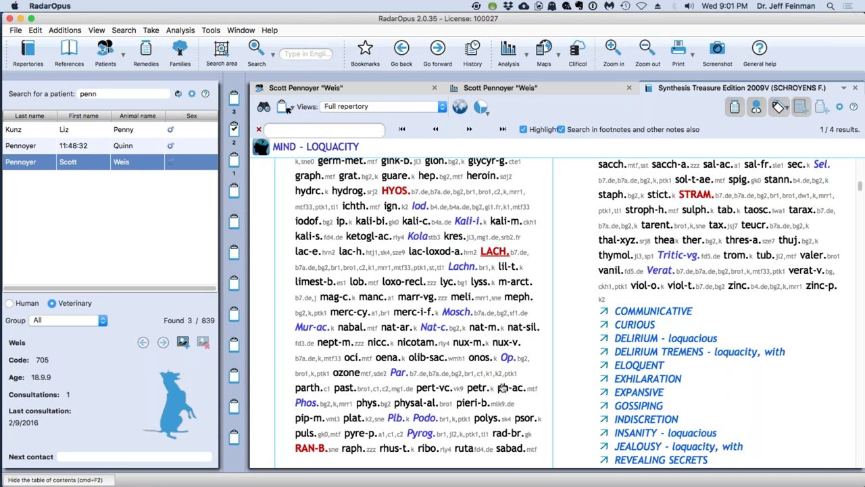
scroll(502, 388, up, 3)
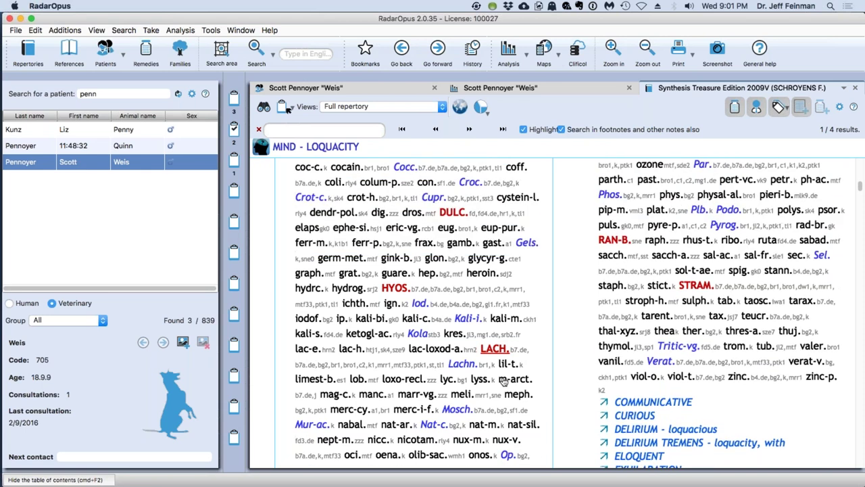
scroll(502, 381, up, 7)
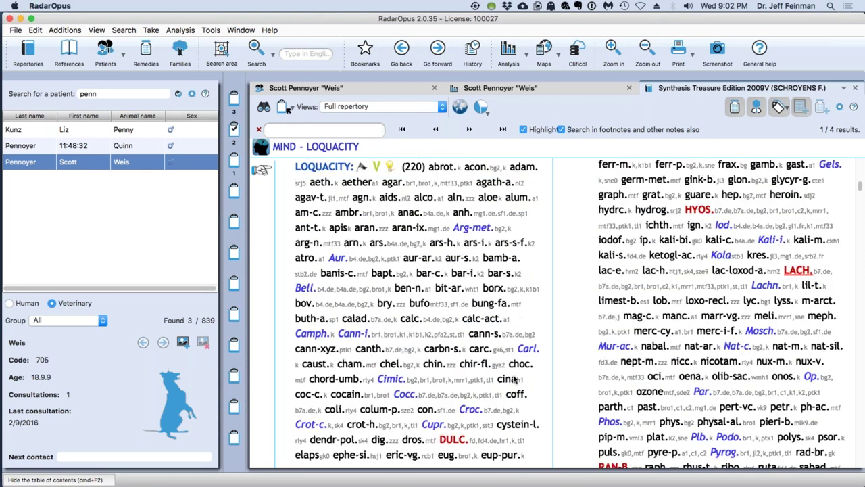
mouse_move(513, 379)
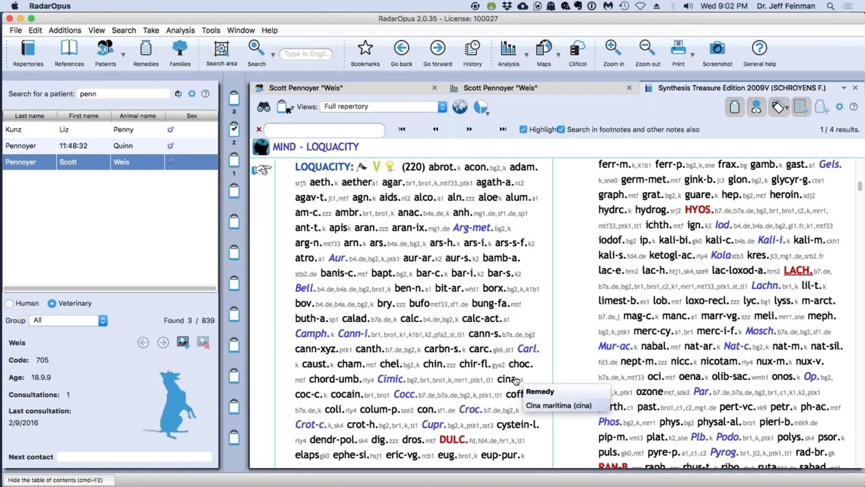
scroll(515, 382, down, 10)
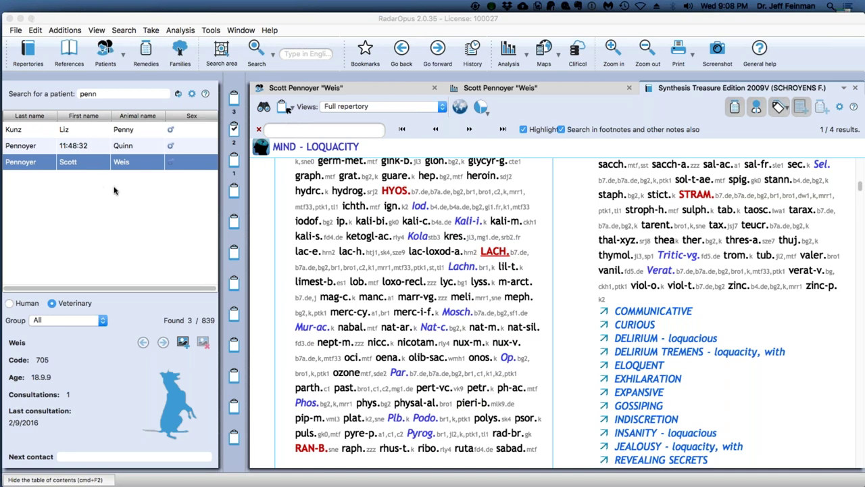
Search the remedy list for "blat" and open the information page of Blatta orientalis
click(142, 58)
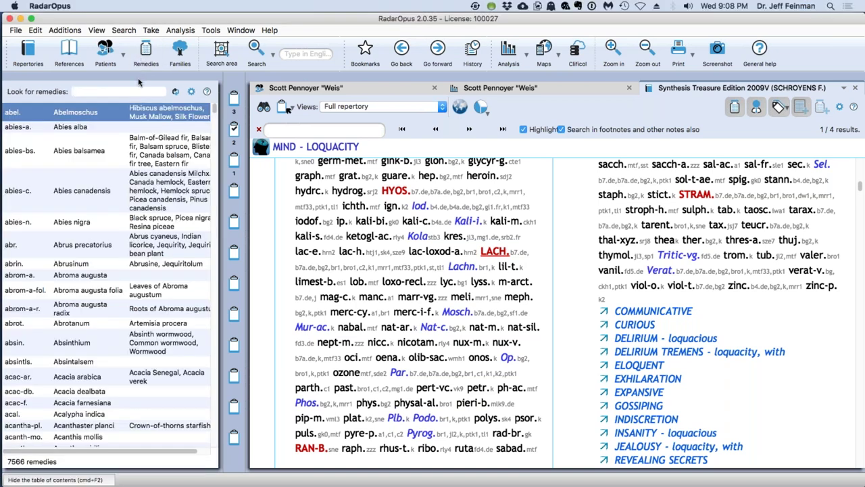
text(blat)
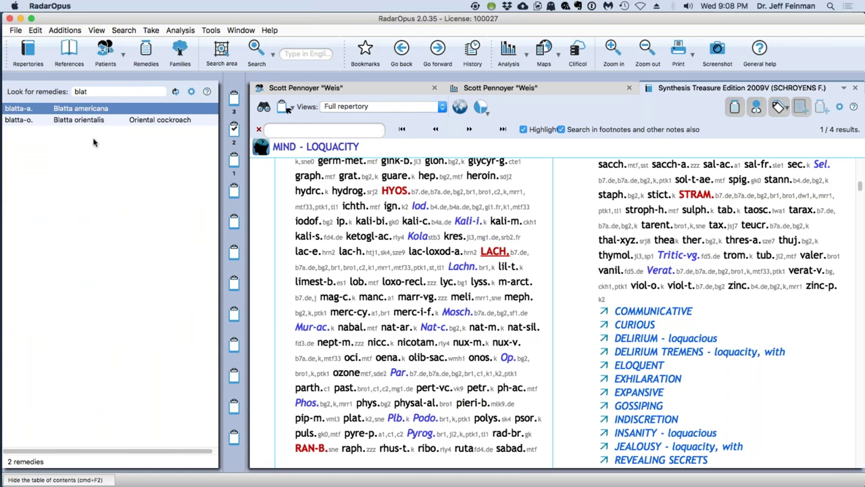
click(82, 121)
double_click(81, 120)
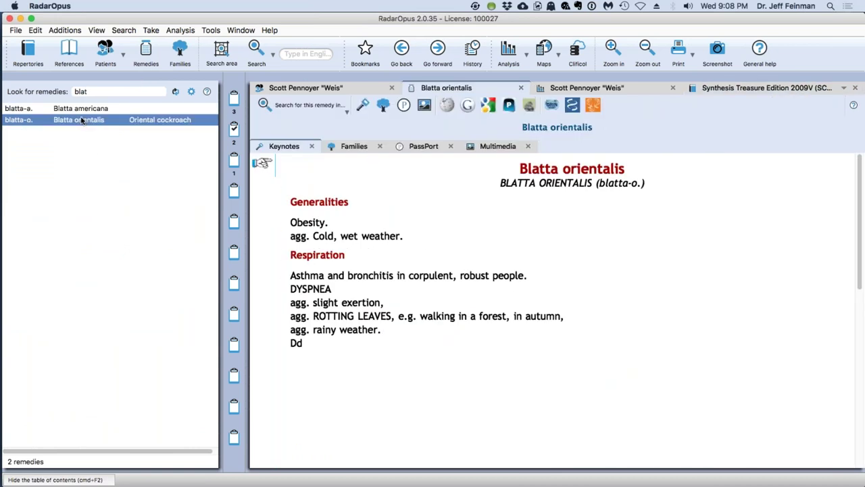
Search for Blatta orientalis in all documents and look through the list of matching volumes
right_click(81, 120)
mouse_move(91, 127)
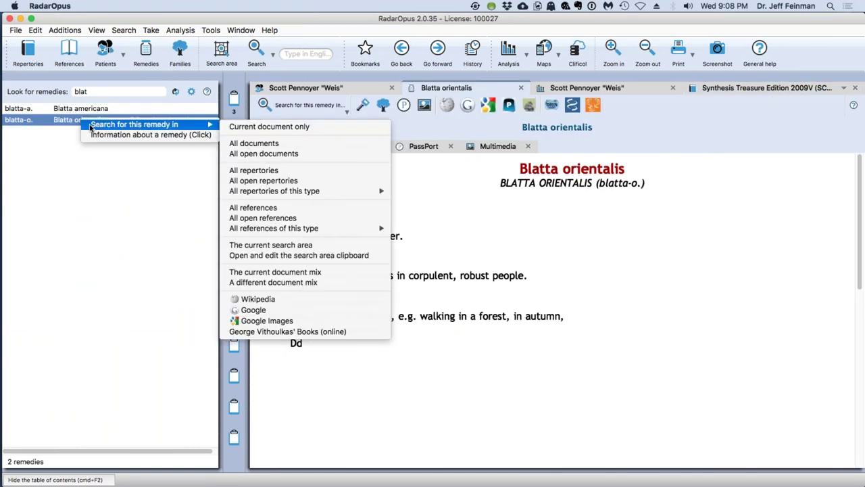
click(232, 148)
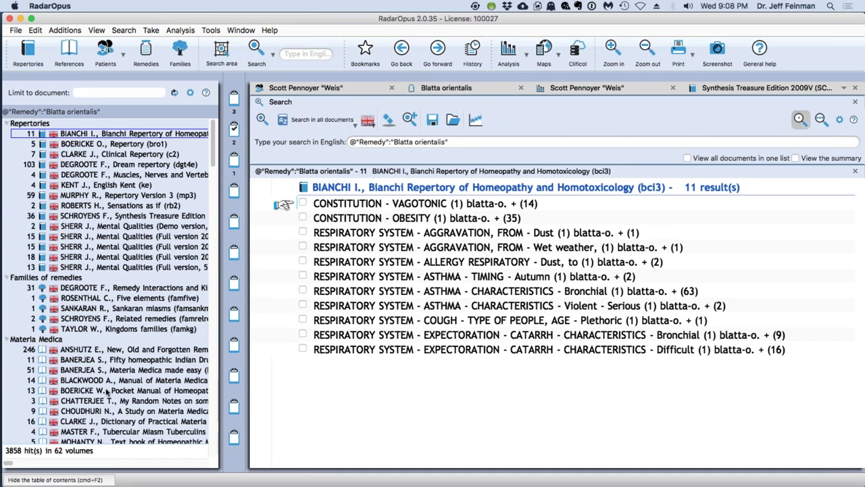
scroll(108, 392, down, 5)
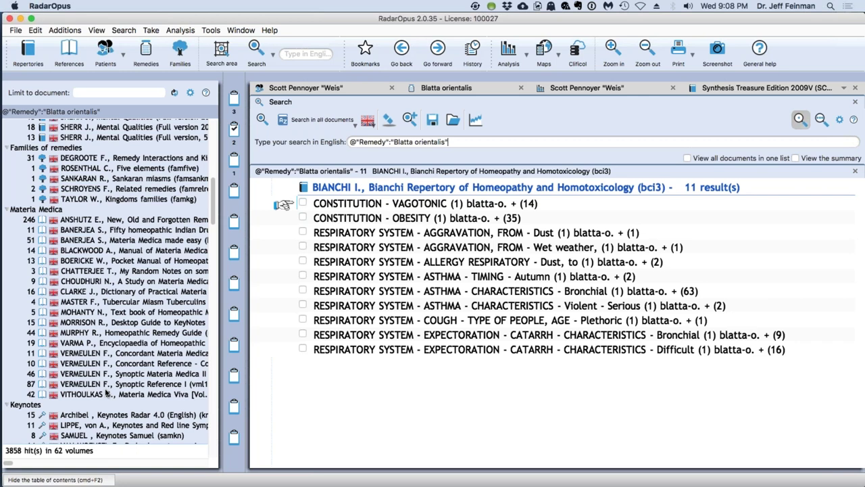
scroll(106, 392, down, 5)
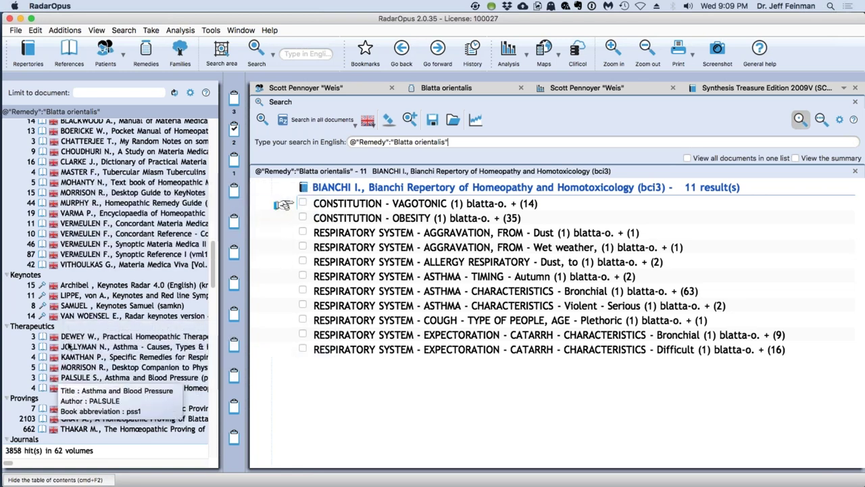
Open the Blatta orientalis results from Clarke's Dictionary of Practical Materia Medica and read the Clinical and Characteristics sections
click(107, 162)
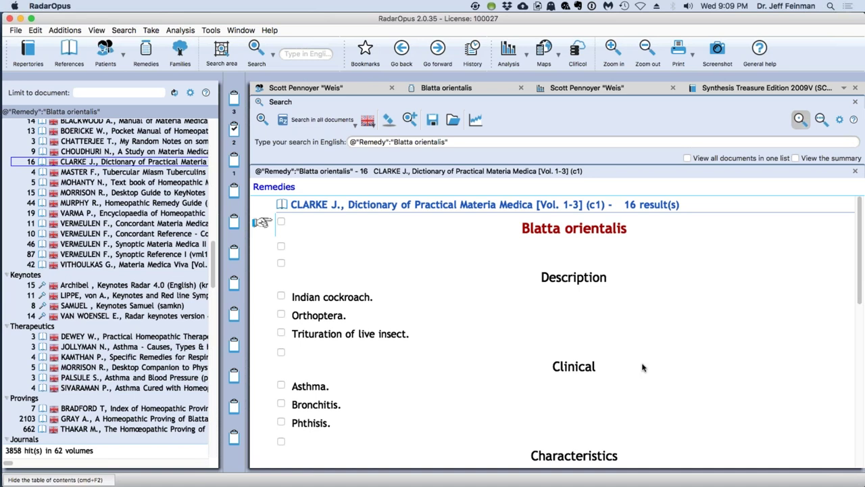
scroll(642, 367, down, 3)
scroll(643, 367, down, 6)
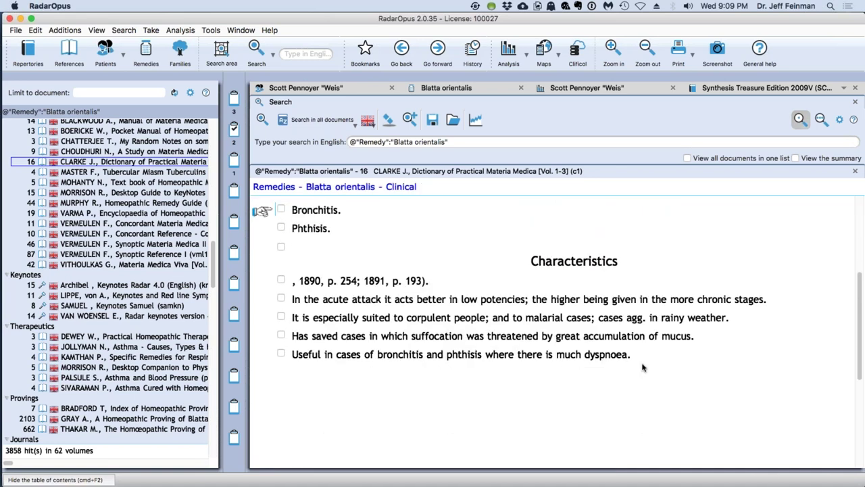
scroll(643, 367, down, 7)
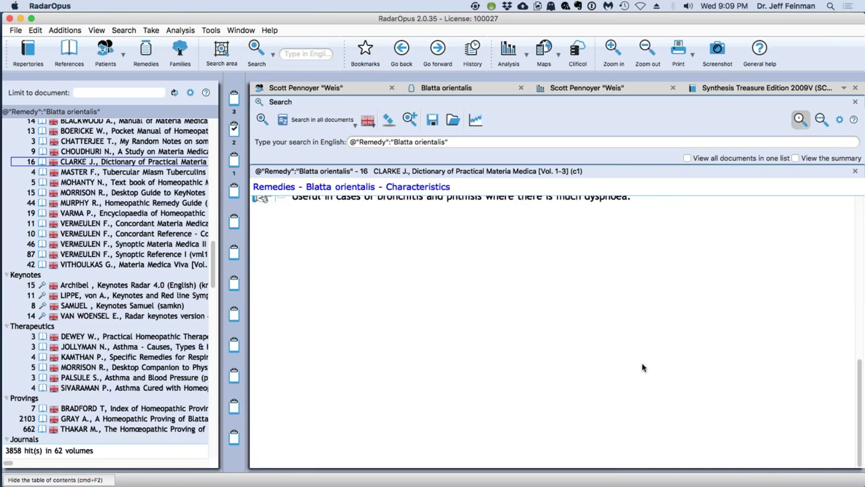
scroll(643, 367, up, 4)
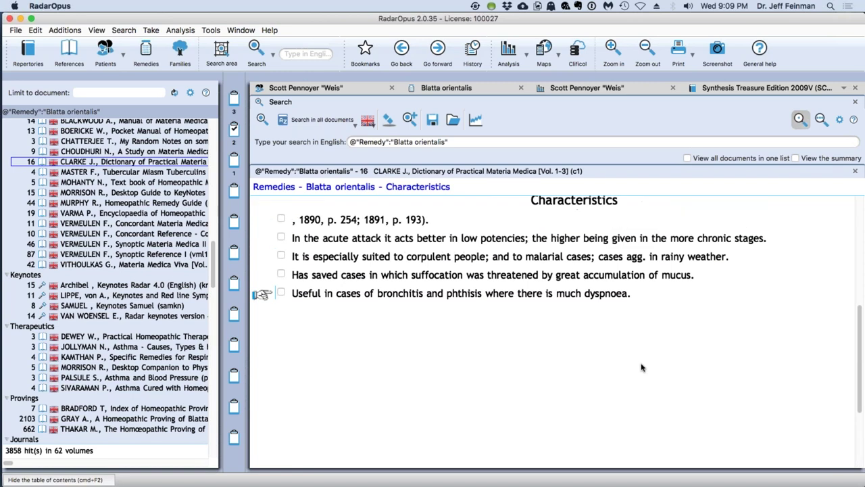
scroll(643, 367, up, 3)
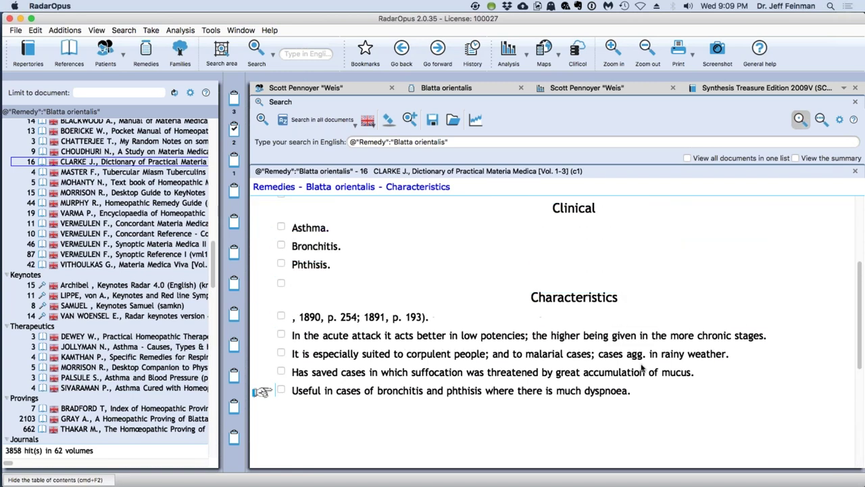